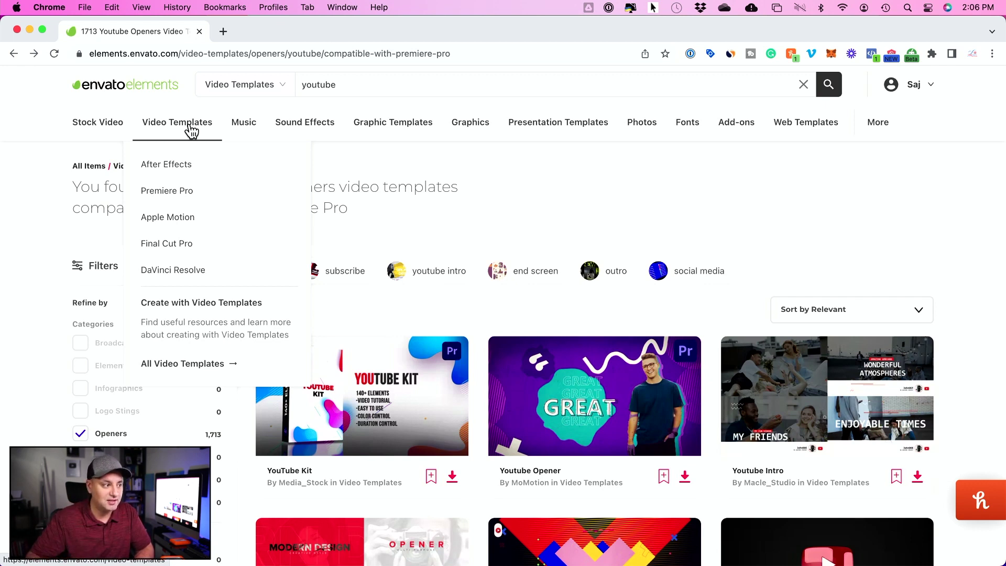
mouse_move(242, 134)
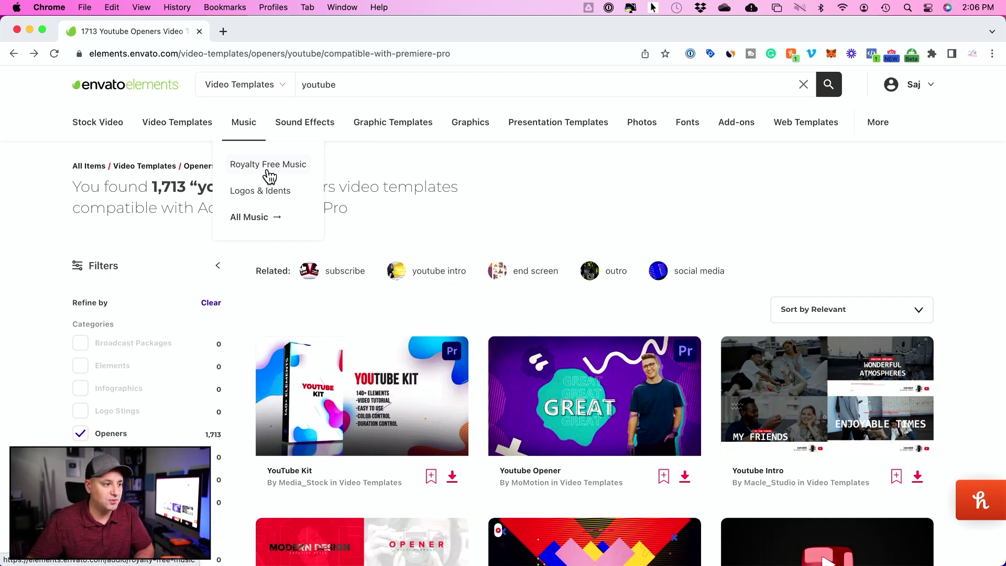
mouse_move(302, 121)
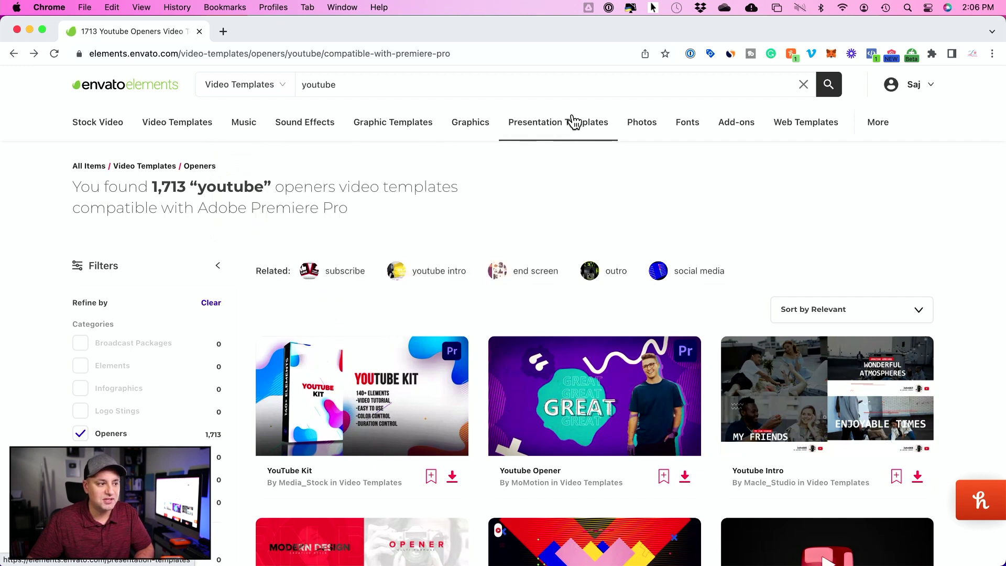
mouse_move(654, 139)
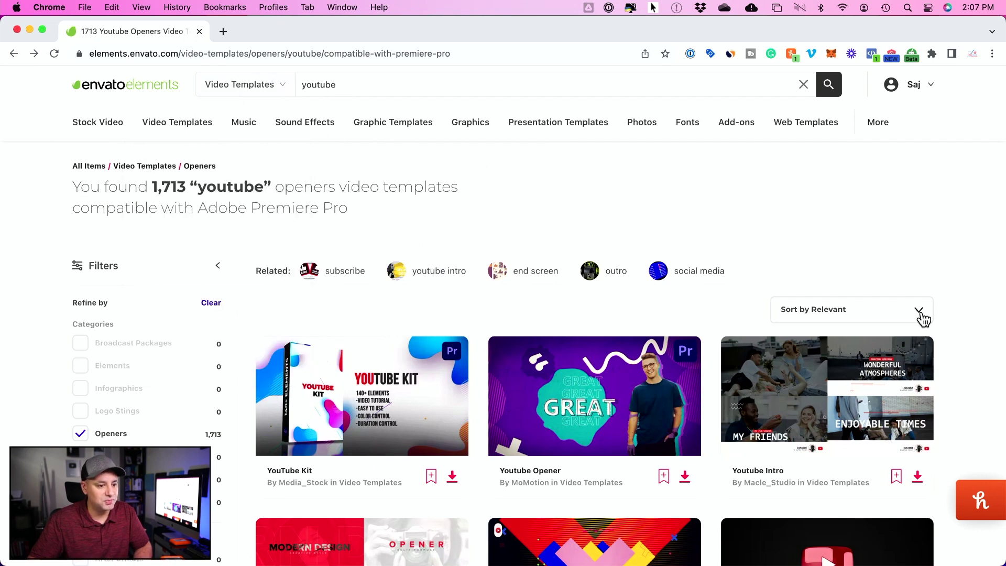
scroll(963, 332, "down", 3)
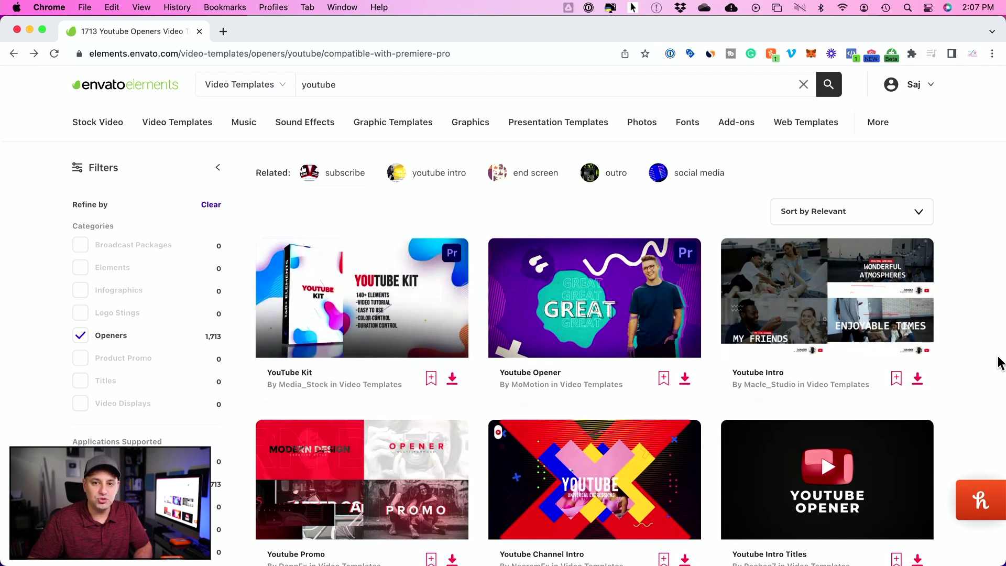
scroll(998, 362, "down", 1)
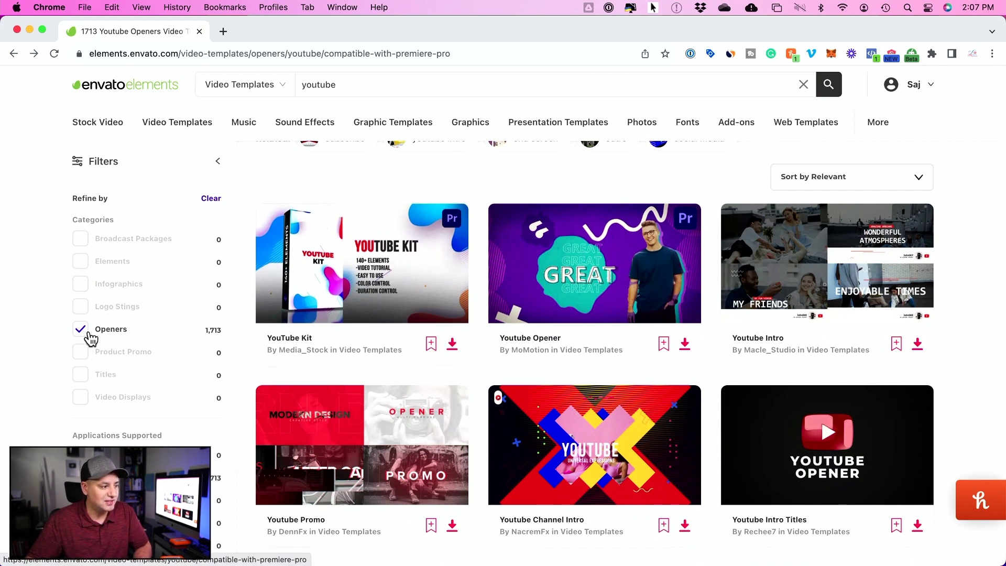
scroll(183, 336, "down", 5)
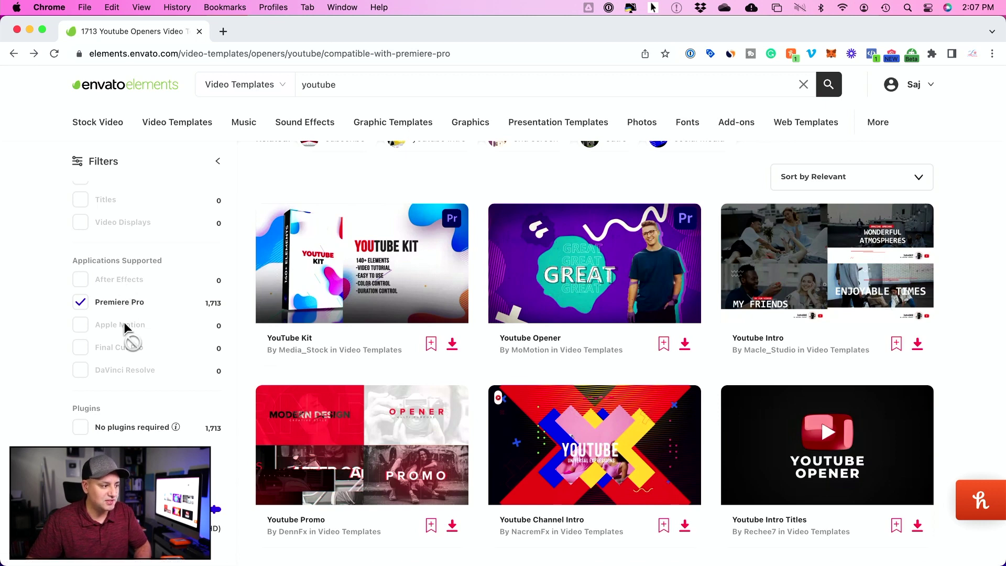
scroll(187, 372, "down", 1)
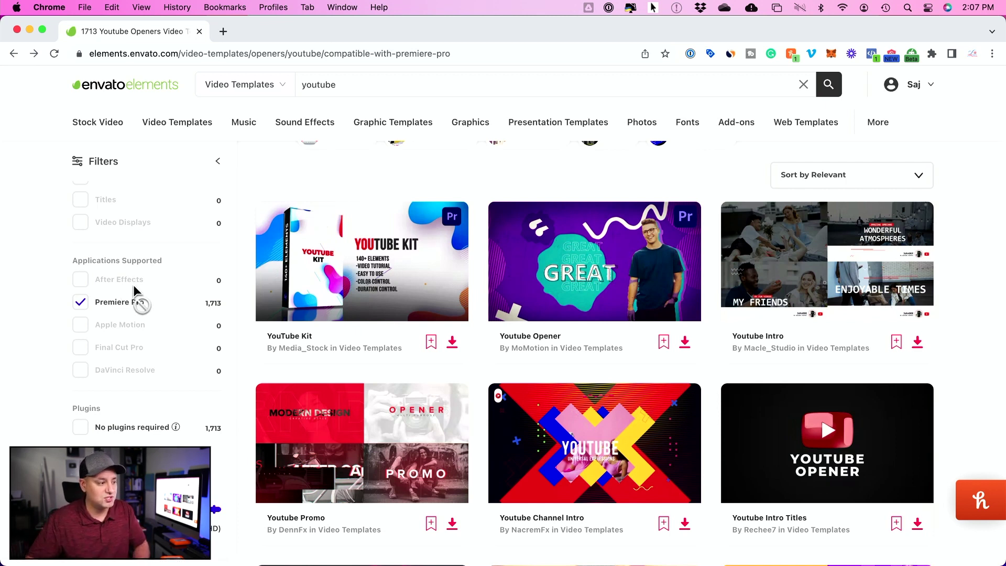
scroll(214, 303, "up", 3)
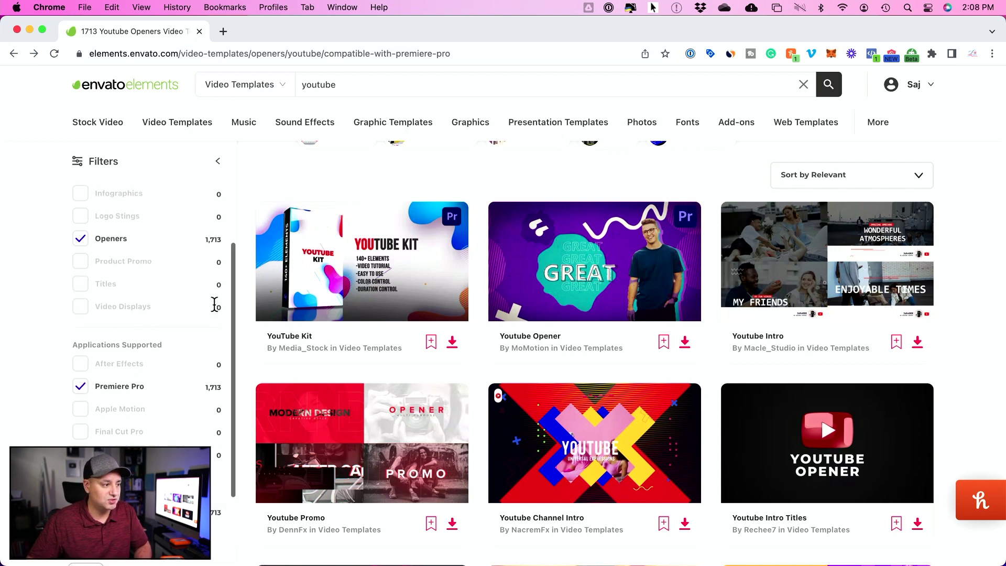
scroll(559, 269, "up", 2)
scroll(558, 270, "up", 1)
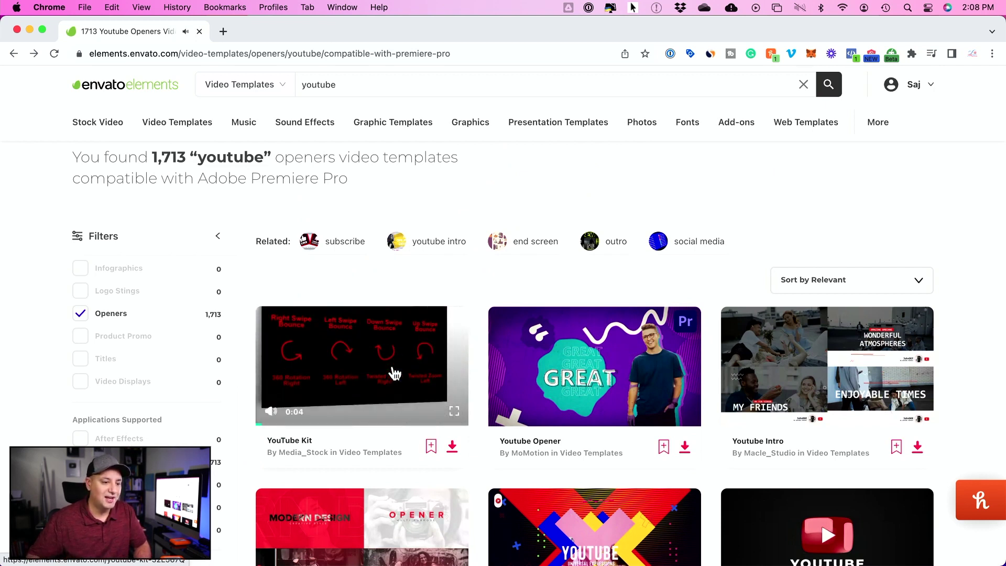
left_click(394, 373)
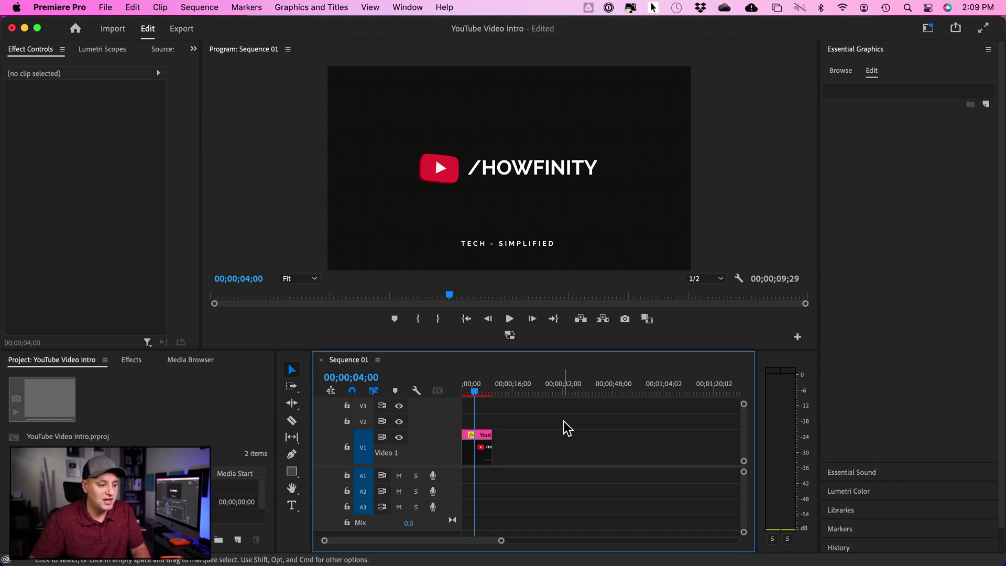
Step: Delete the intro clip from V1, switch to the Effects workspace, and browse the installed graphics templates
left_click(472, 454)
key("Delete")
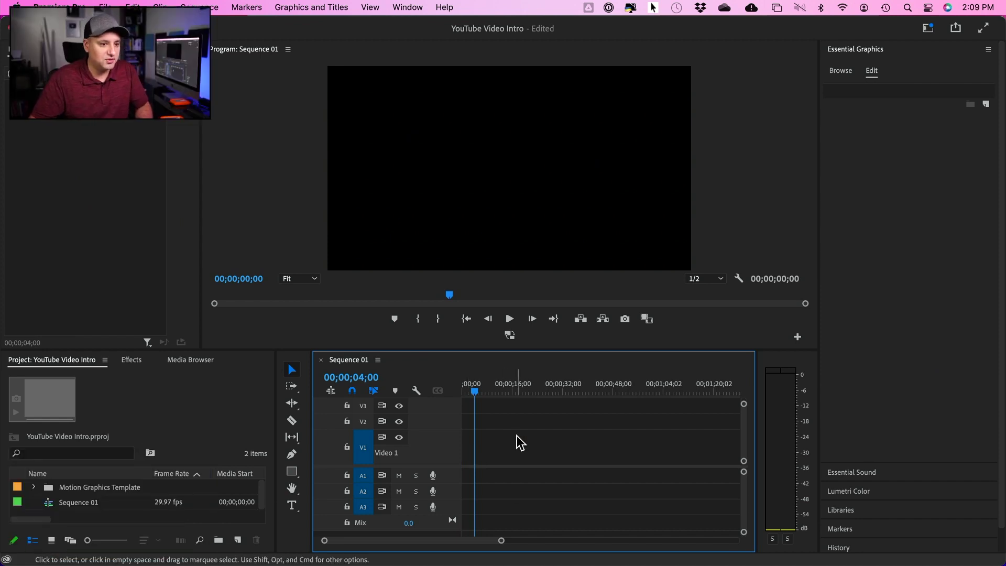
left_click(418, 9)
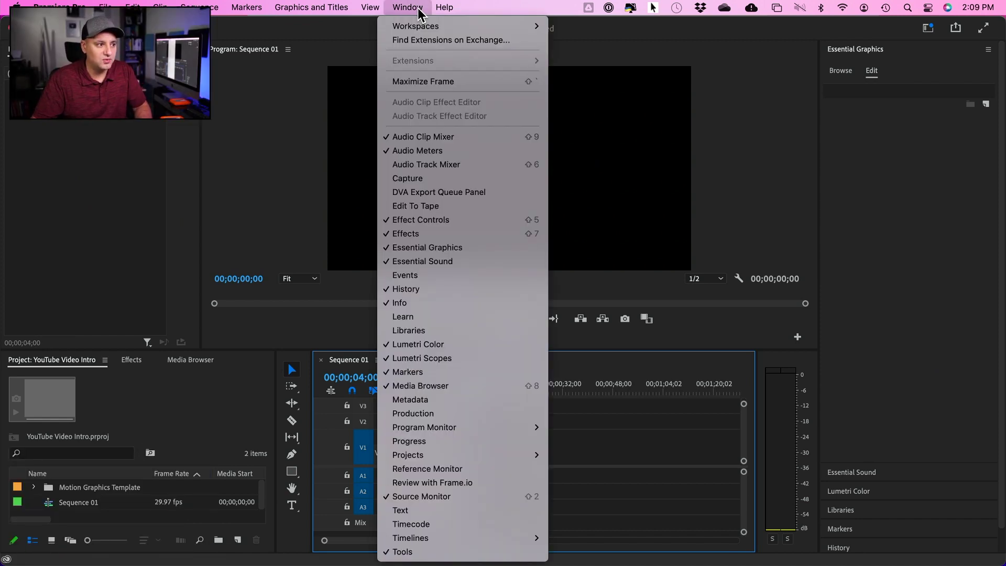
mouse_move(419, 27)
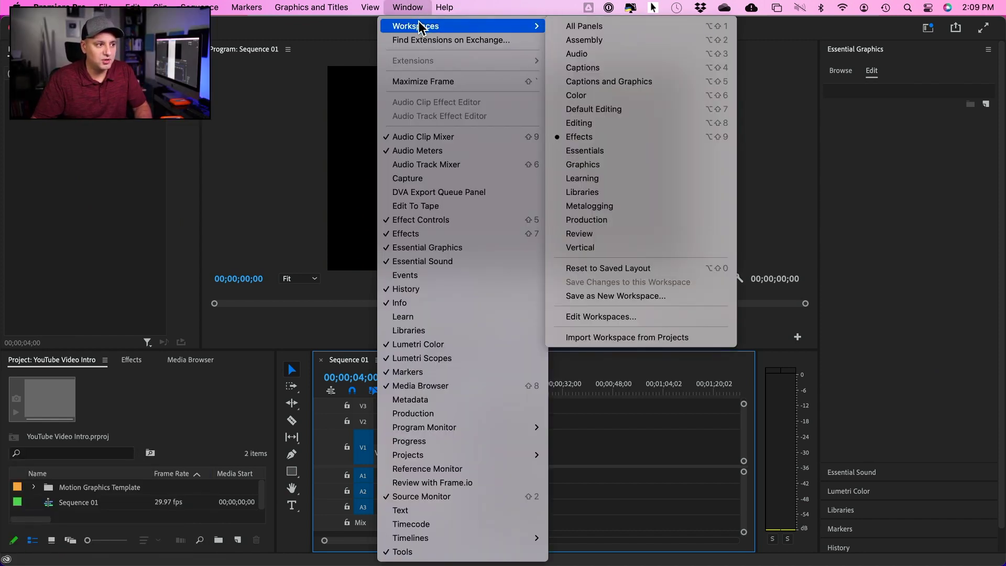
left_click(622, 139)
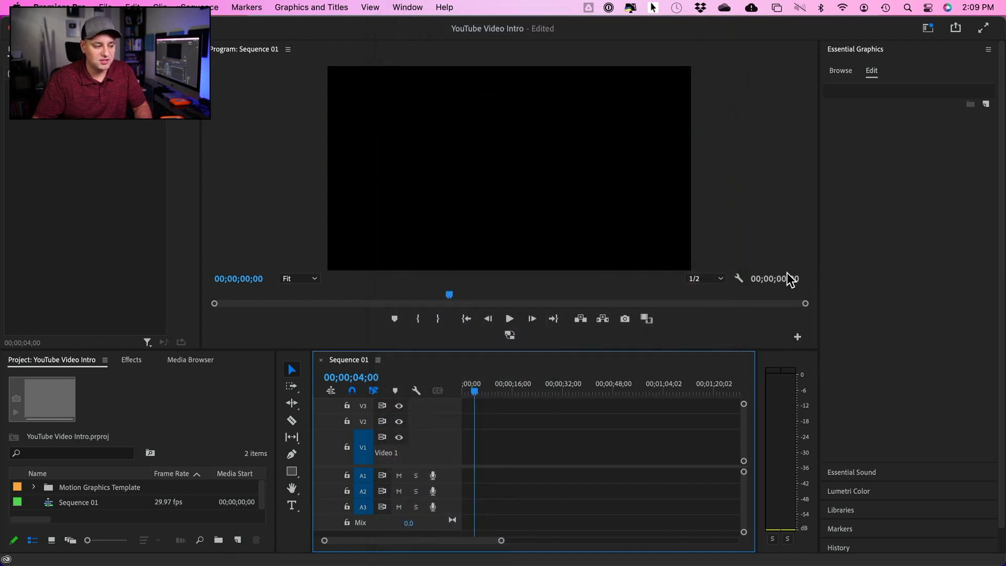
left_click(841, 73)
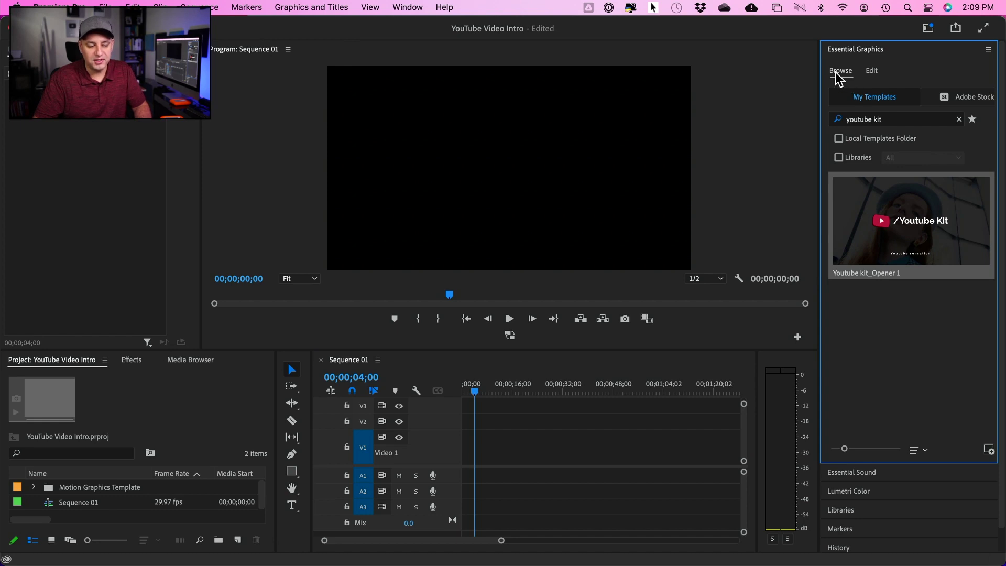
key("super+Tab")
Step: Move the Youtube kit Finder window aside and expand the 01. Openers folder
left_click_drag(446, 175, 363, 180)
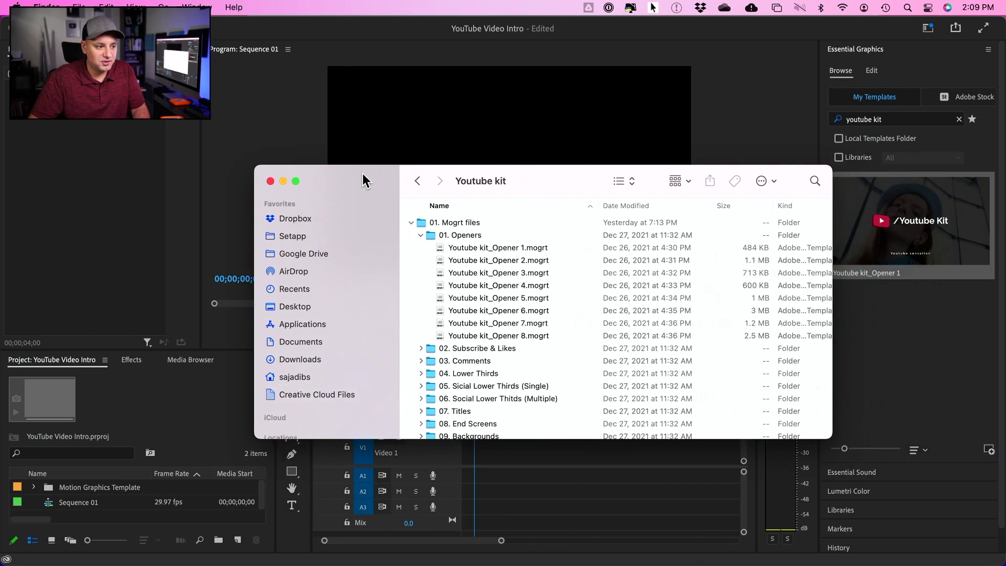
left_click(420, 235)
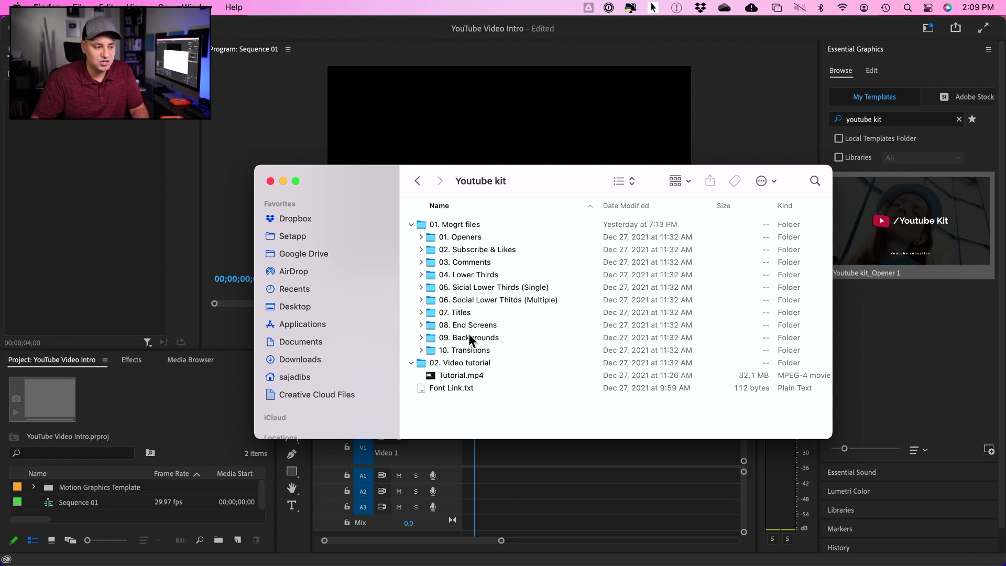
left_click(473, 375)
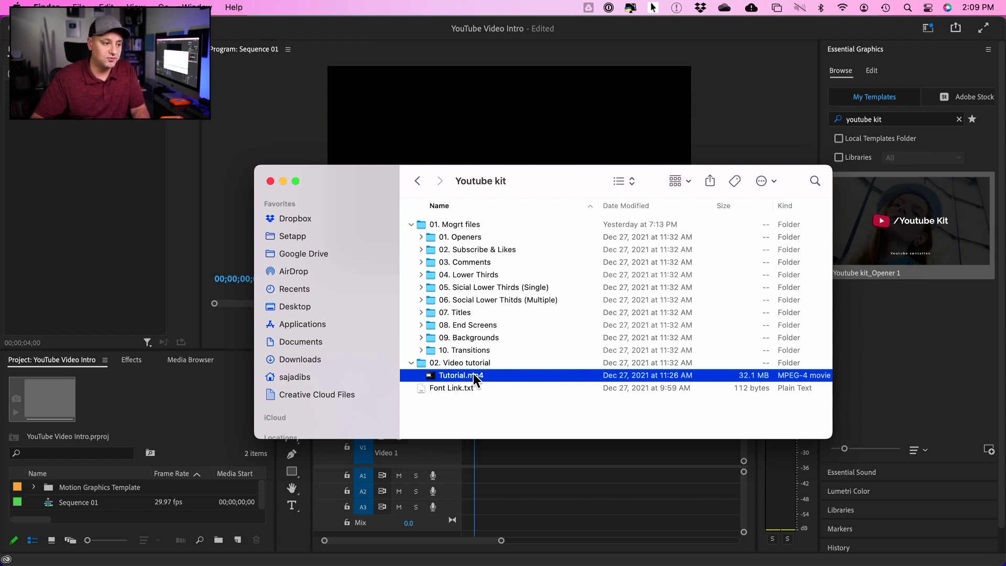
left_click(421, 238)
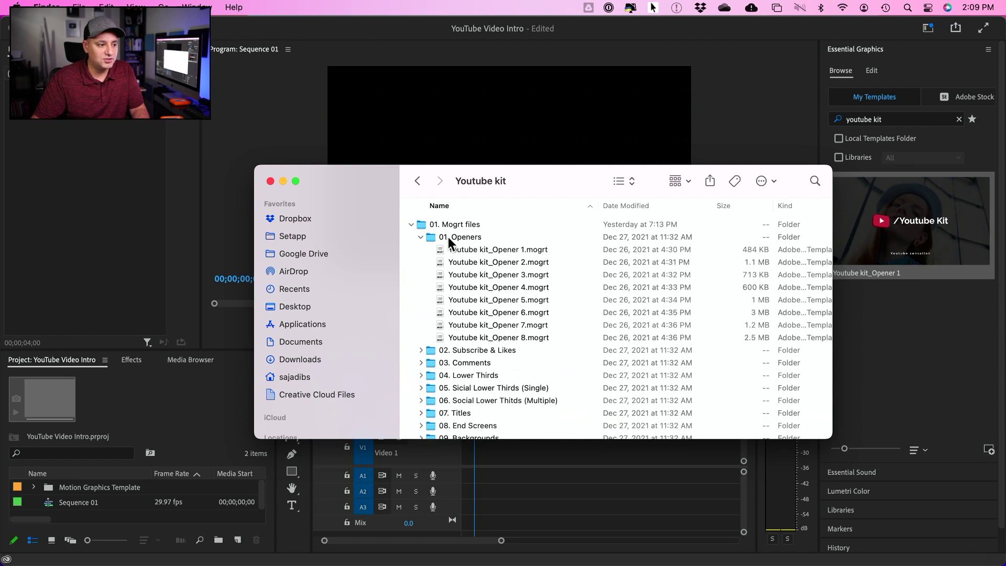
Step: Drag Youtube kit_Opener 2.mogrt and Opener 3.mogrt into Premiere's Essential Graphics templates
left_click(483, 262)
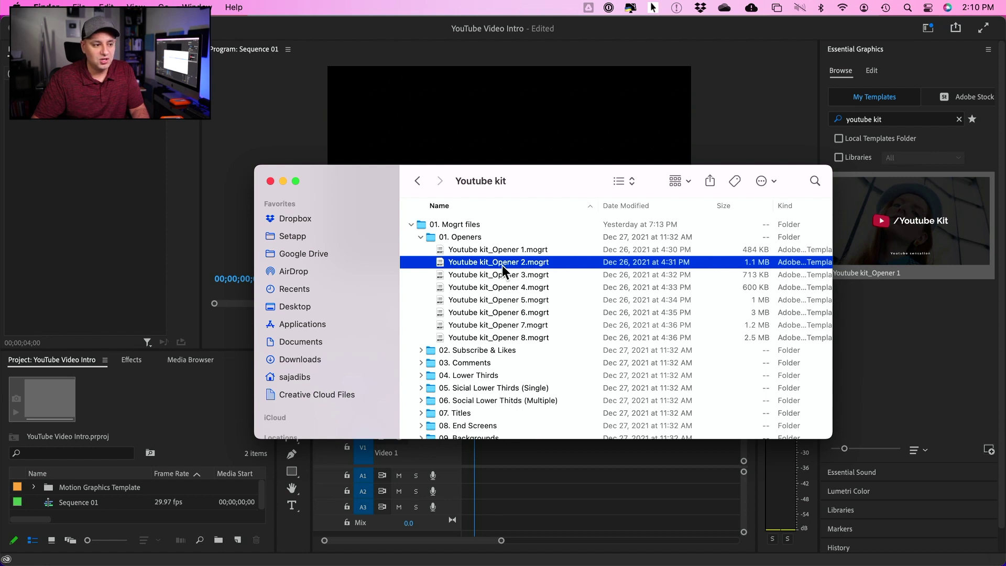
left_click_drag(474, 265, 909, 348)
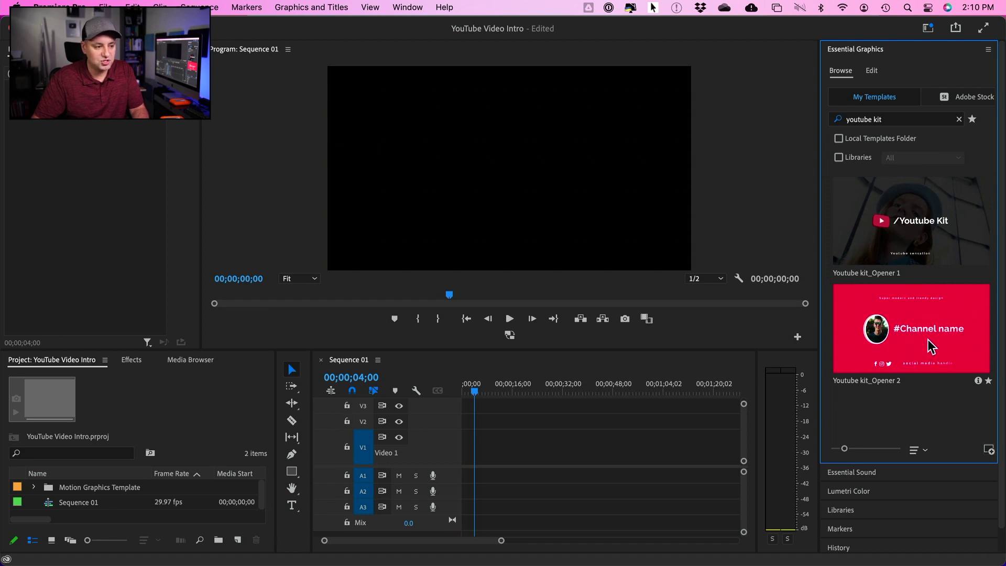
key("super+Tab")
left_click_drag(482, 275, 915, 409)
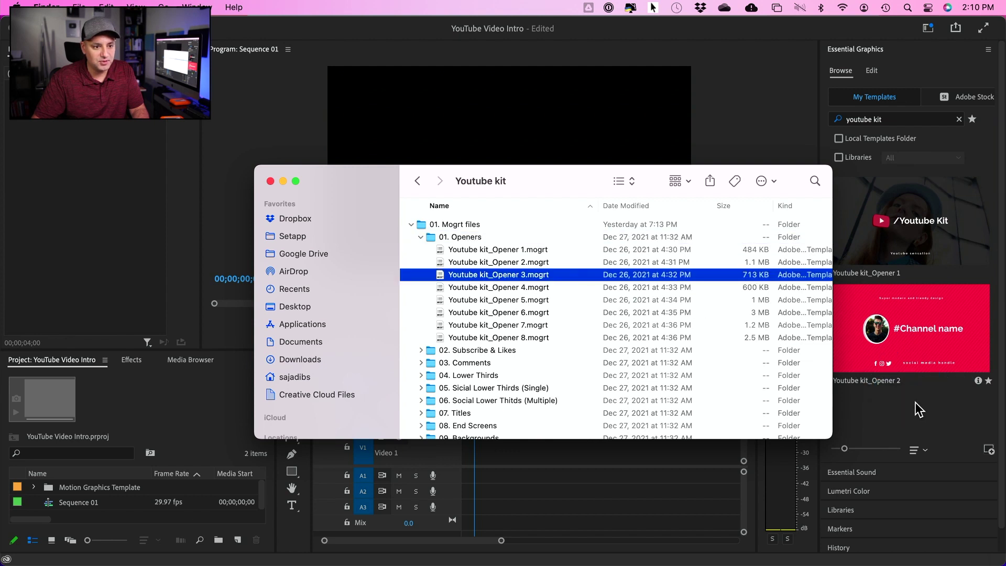
left_click(864, 128)
scroll(931, 344, "down", 2)
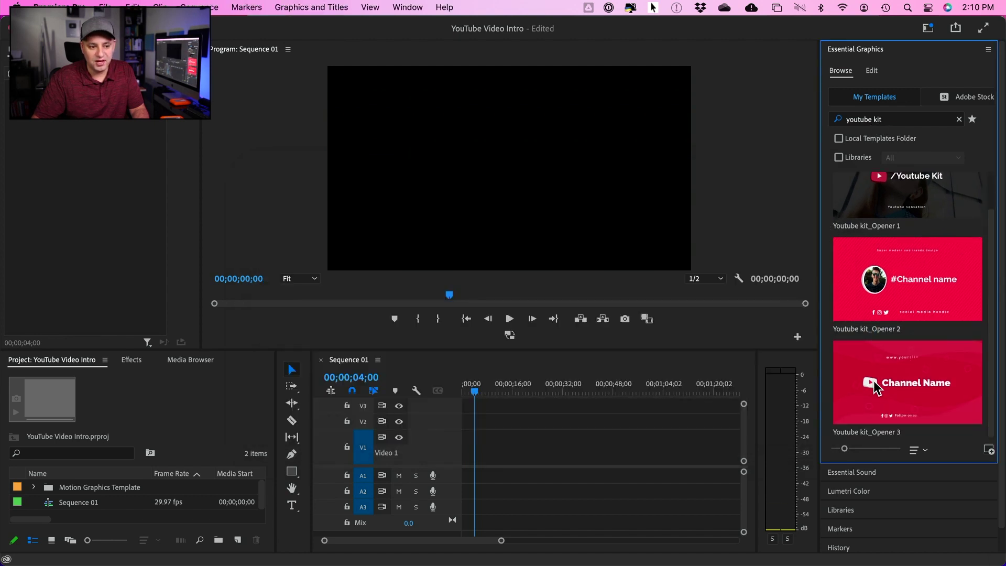
Step: Place Youtube kit_Opener 3 on V1, match the sequence to its 30 fps settings, and preview it
left_click_drag(912, 375, 451, 469)
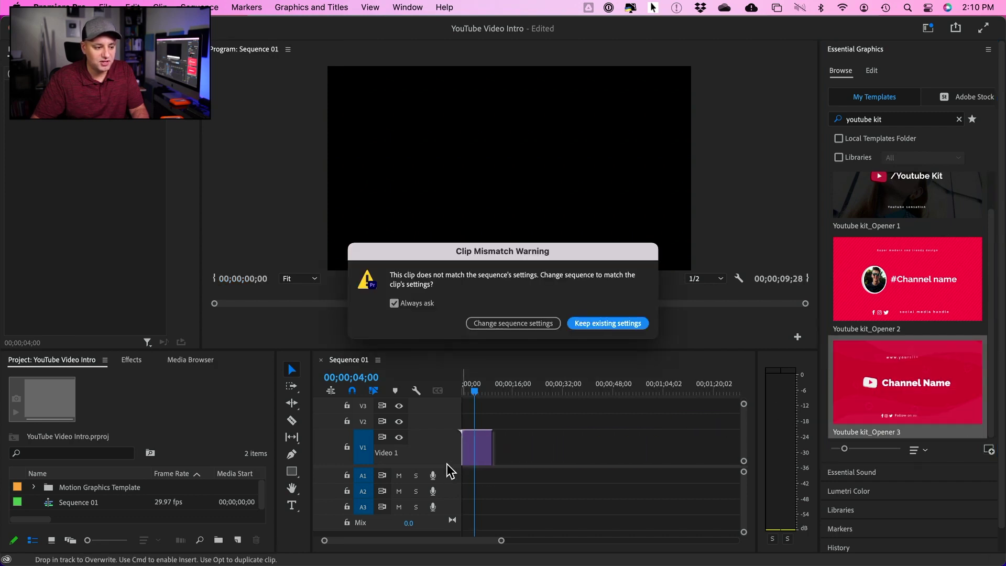
left_click(539, 323)
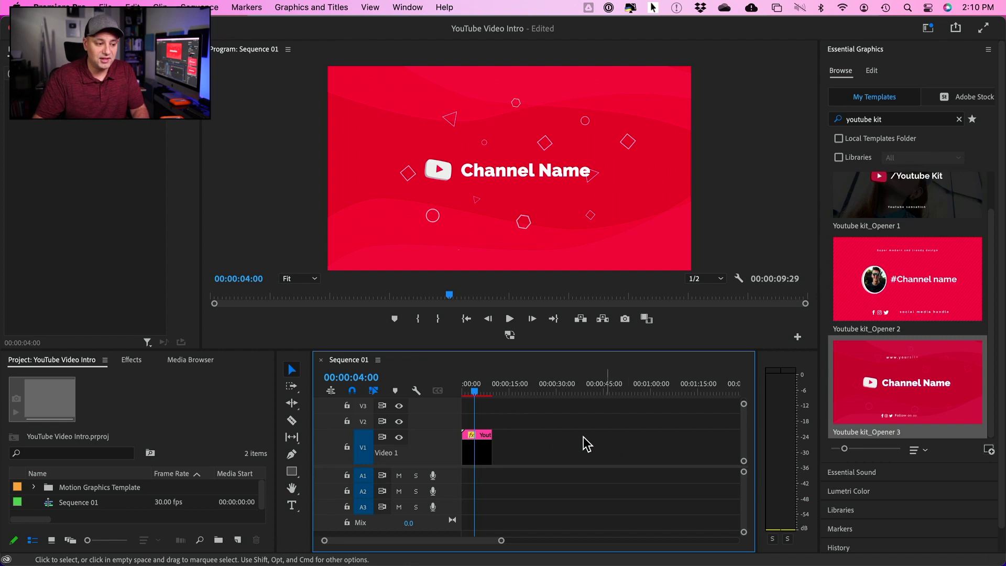
left_click_drag(473, 388, 464, 388)
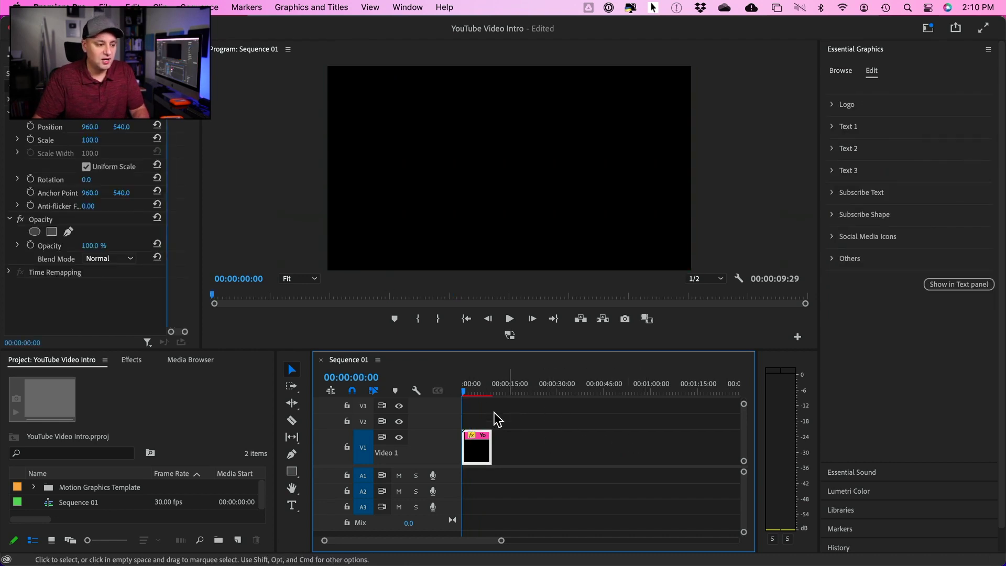
left_click(509, 319)
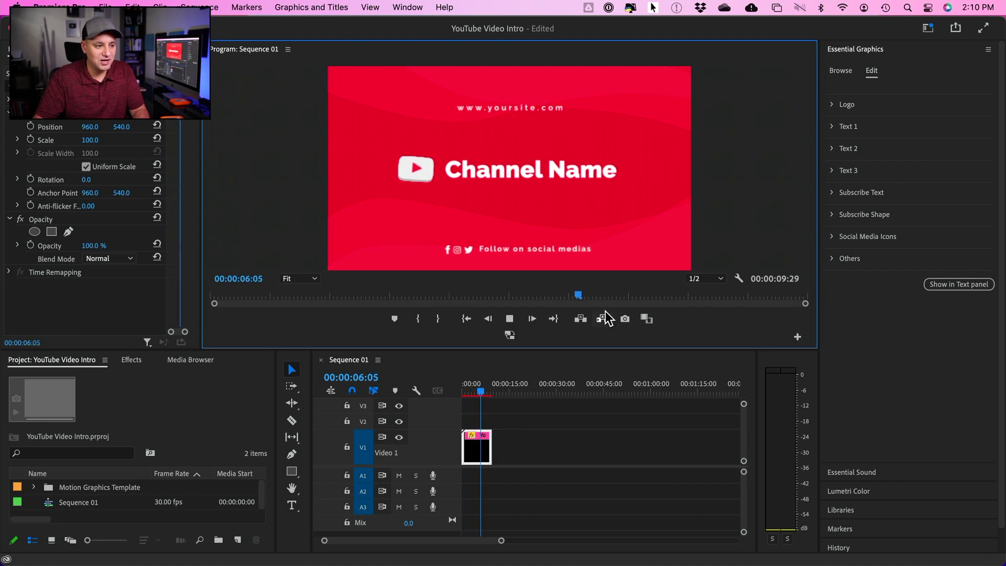
key("space")
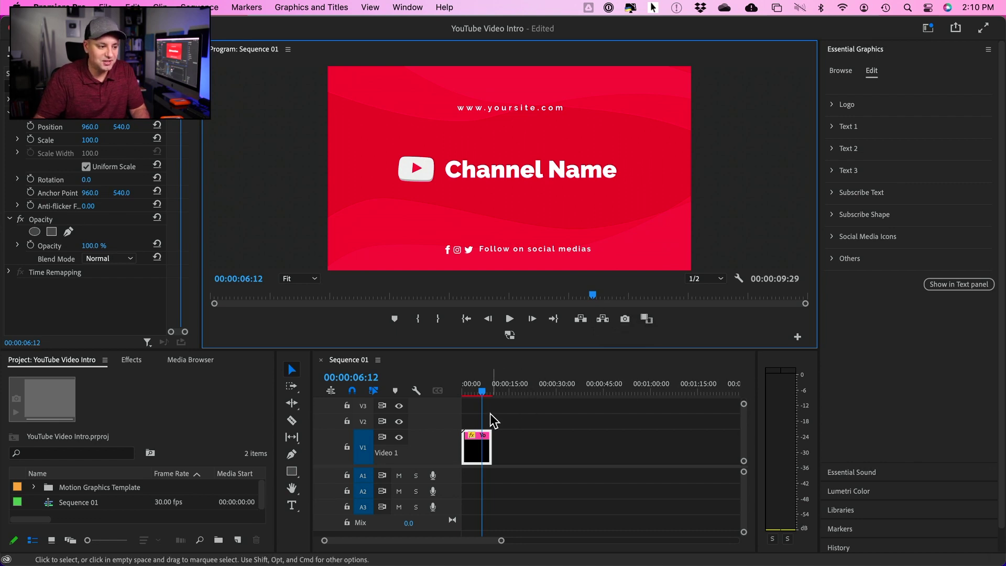
left_click(472, 456)
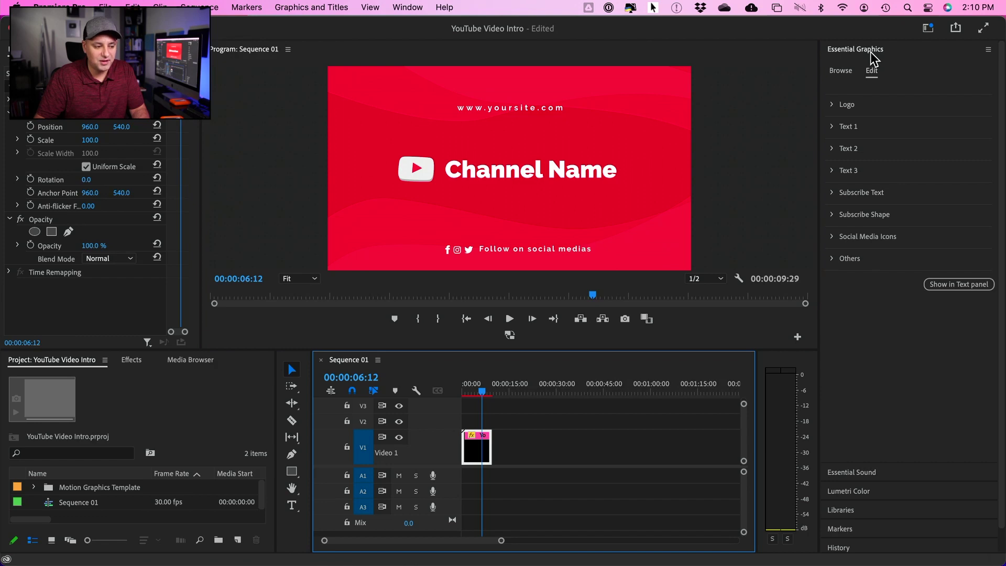
Step: Enlarge the intro's logo to a scale of 98
left_click(832, 105)
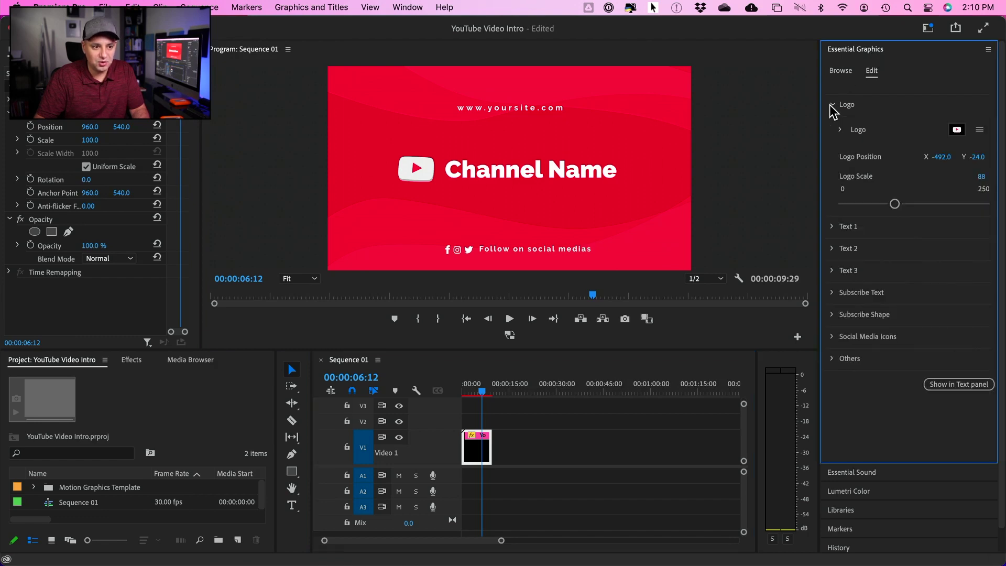
left_click(840, 130)
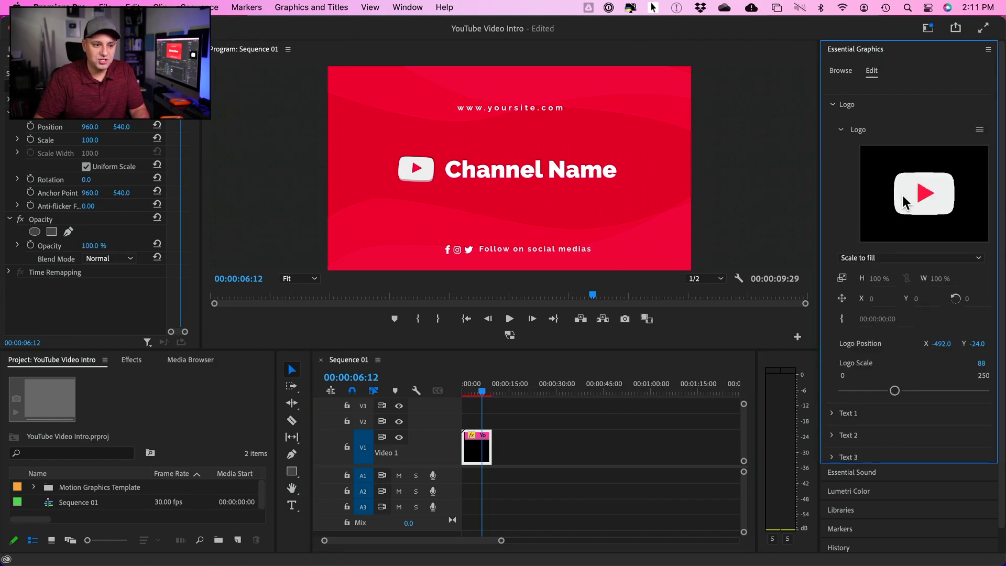
left_click(840, 130)
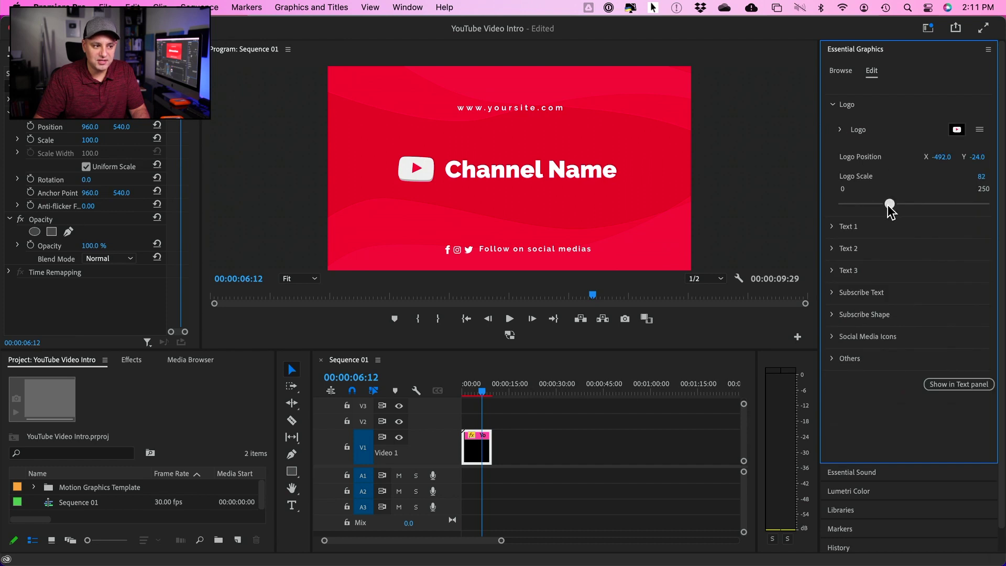
mouse_move(889, 208)
left_mouse_down()
mouse_move(870, 208)
mouse_move(899, 210)
left_mouse_up()
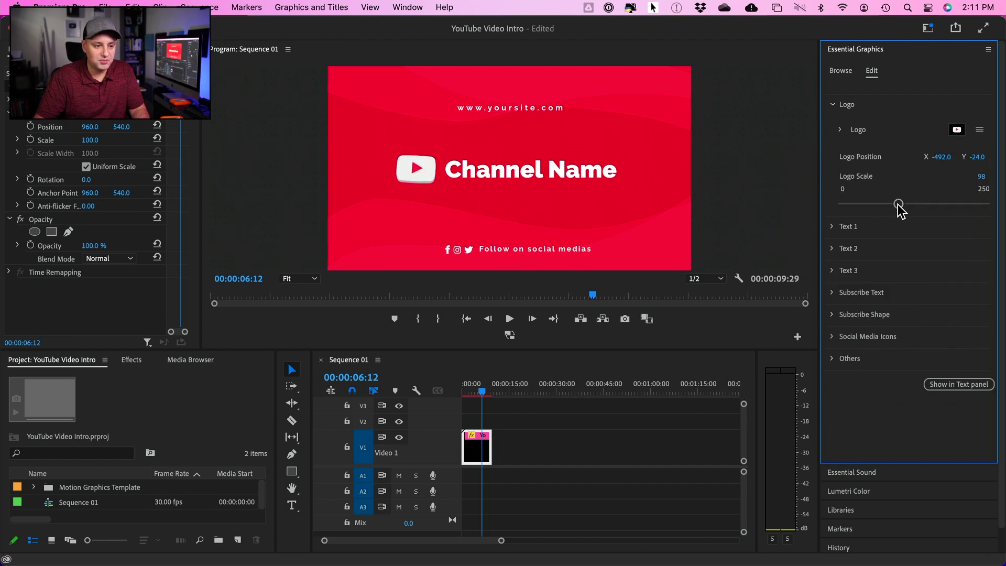
Step: Replace the Channel Name title text with HOWFINITY
left_click(832, 229)
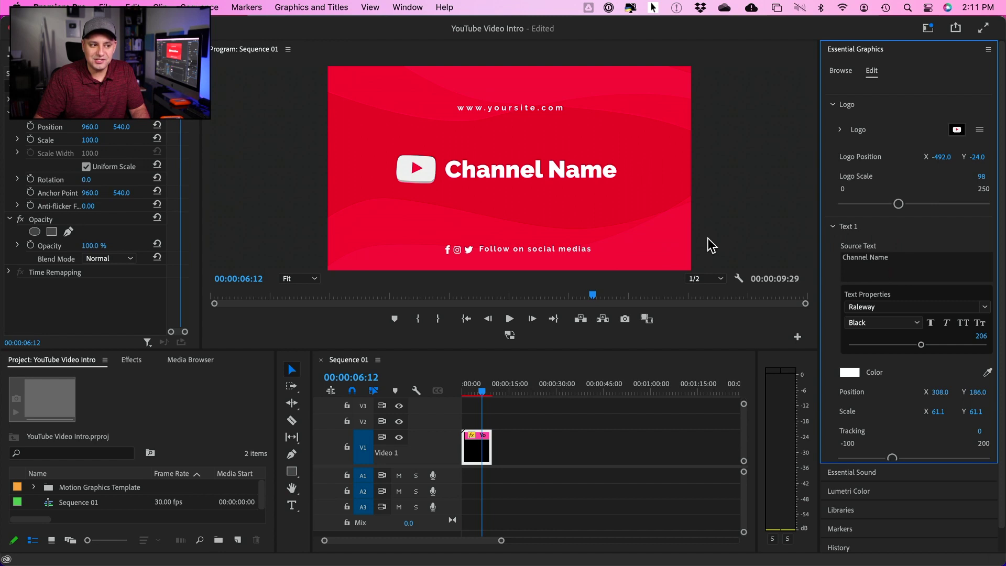
left_click(839, 257)
type("HO")
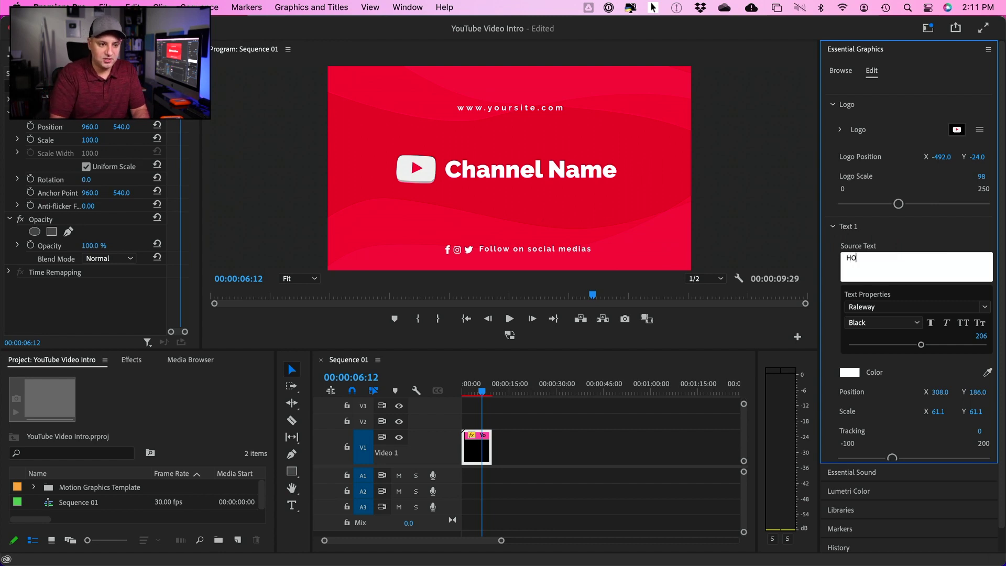
type("WFINITY")
key("Escape")
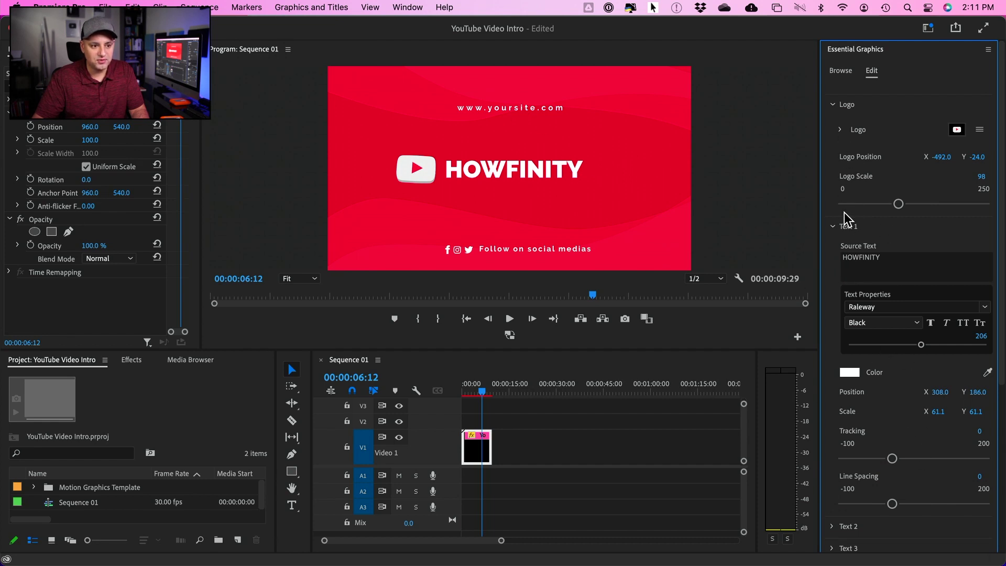
left_click(833, 227)
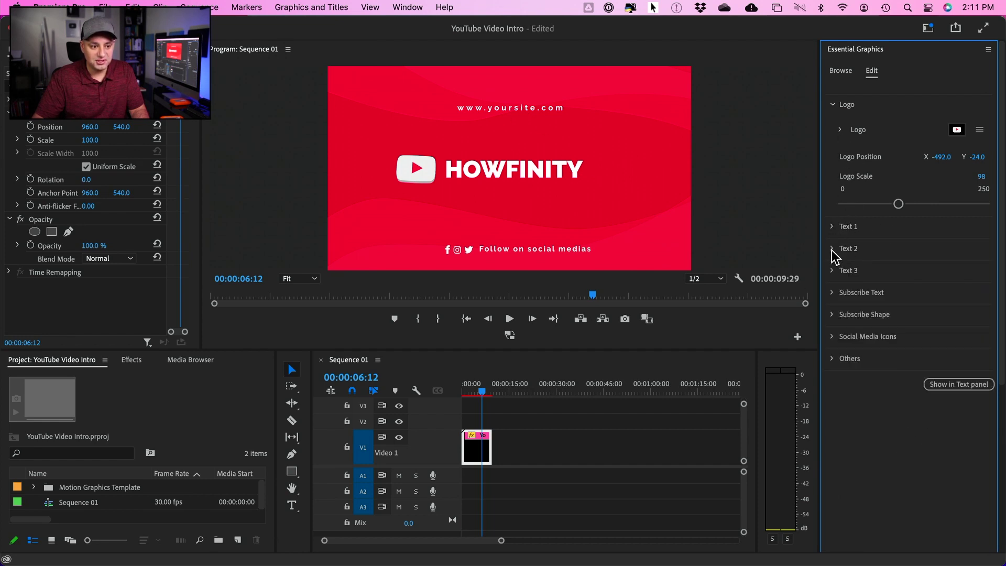
left_click(833, 249)
Step: Change the website line text to howfinity.com
left_click(891, 283)
key("BackSpace")
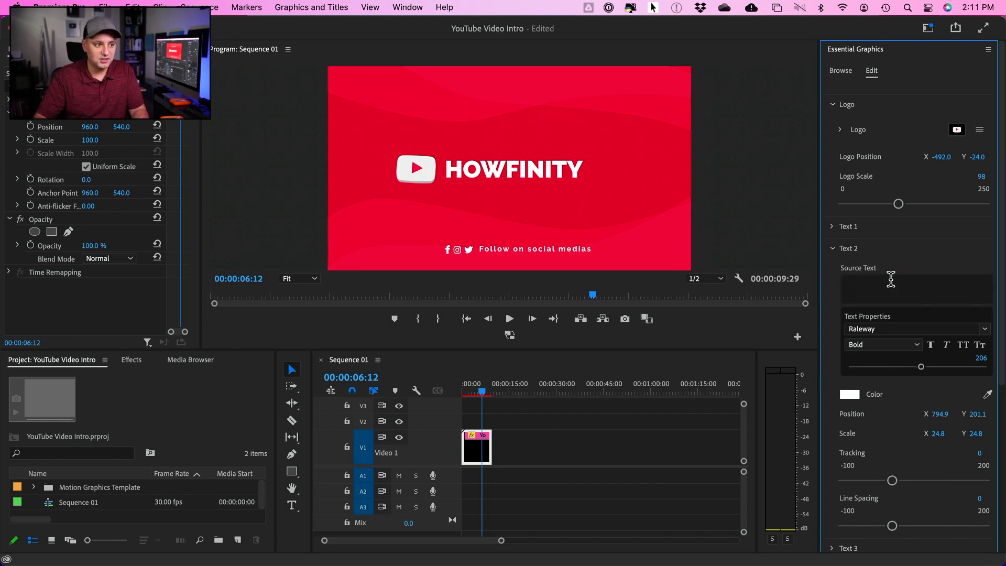
left_click(888, 287)
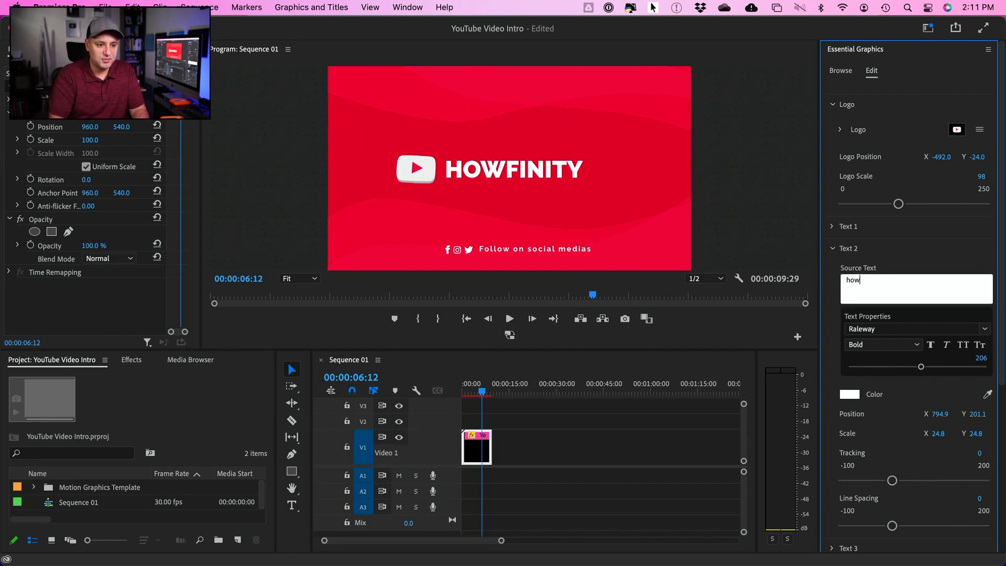
key("Escape")
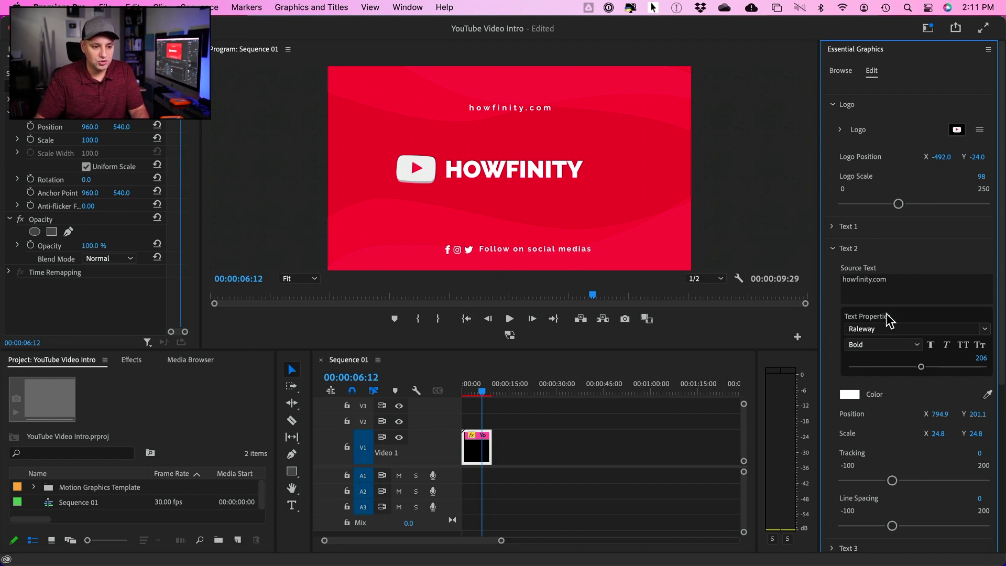
left_click(832, 247)
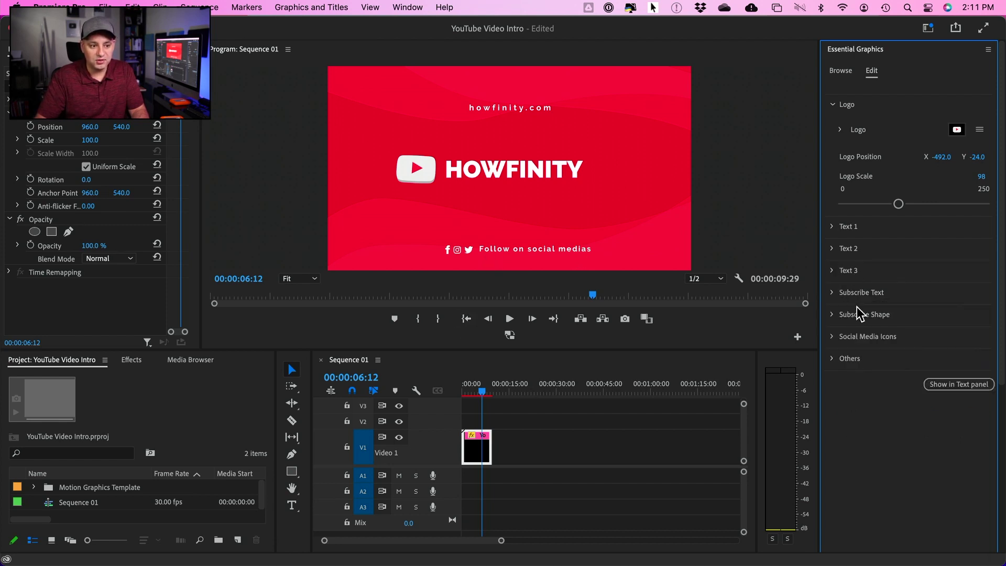
Step: Try LIKE as the subscribe button text, then undo it to keep SUBSCRIBE
left_click(832, 293)
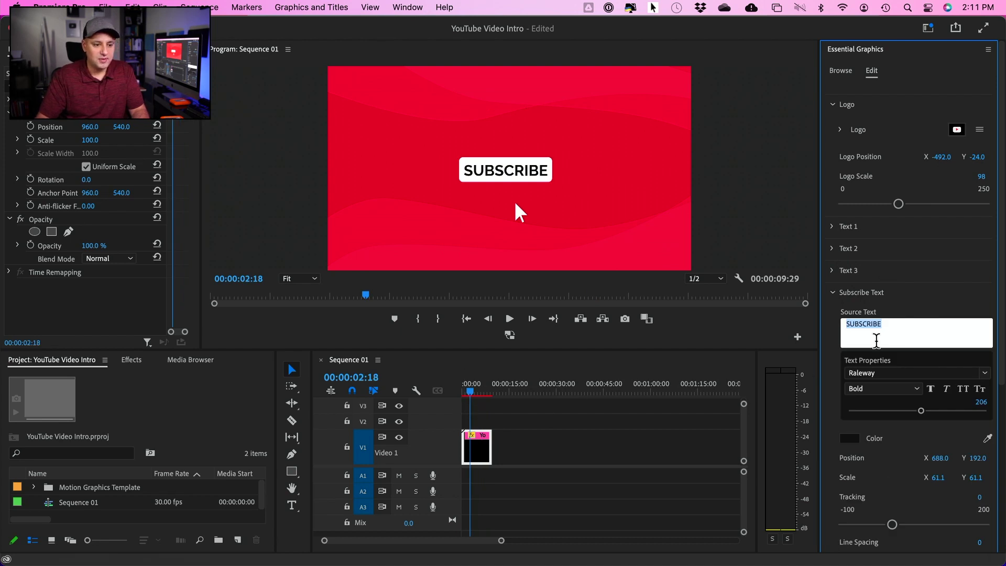
key("BackSpace")
type("LIKE")
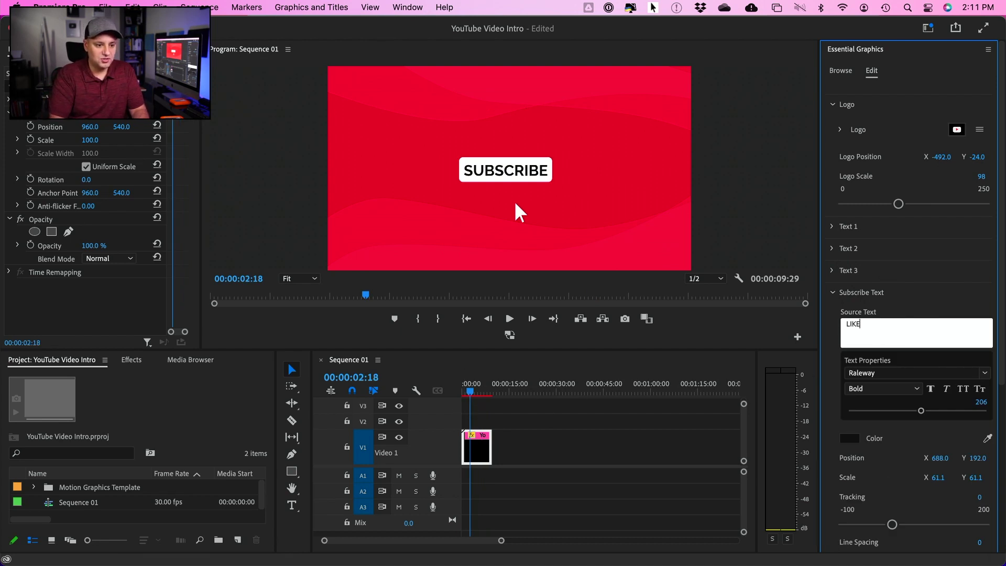
key("Escape")
key("super+z")
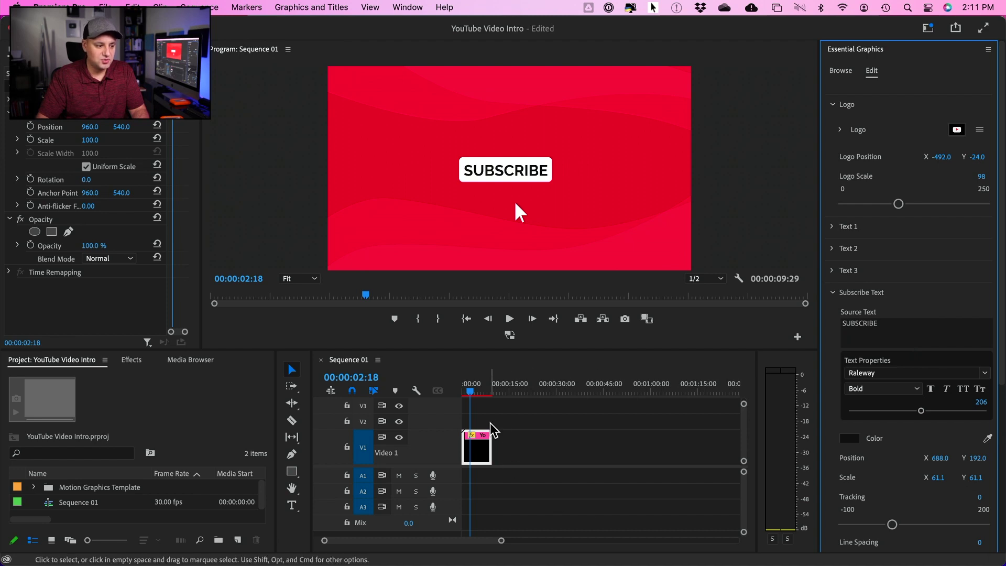
Step: Set the intro clip's speed to 200% so it lasts 00:00:04:29
left_click_drag(474, 390, 496, 398)
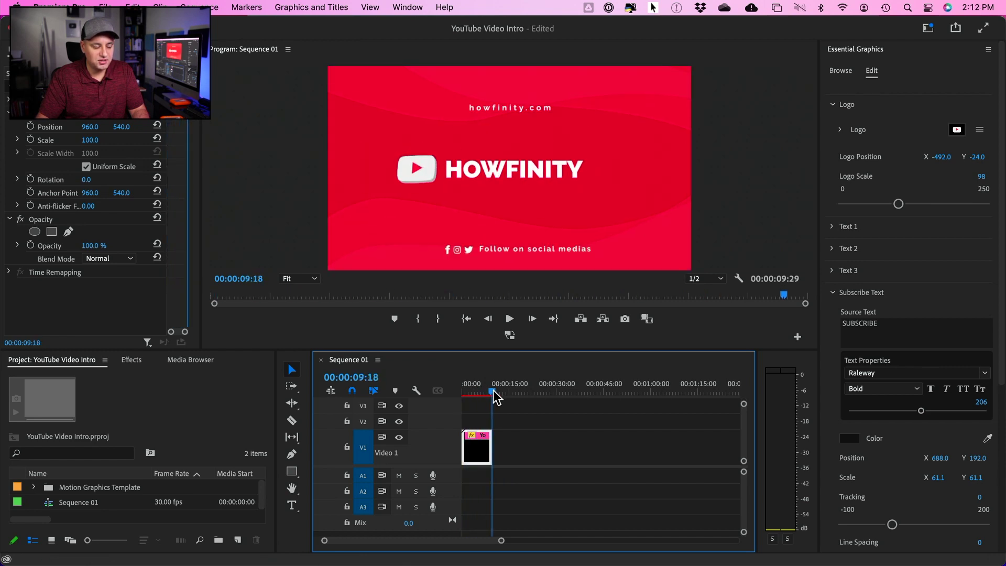
right_click(483, 457)
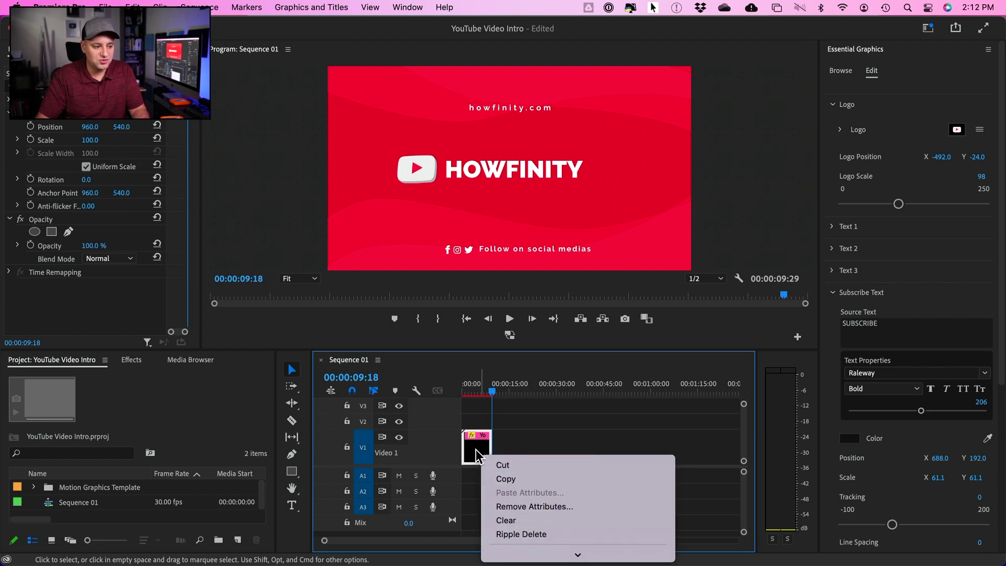
scroll(527, 484, "down", 5)
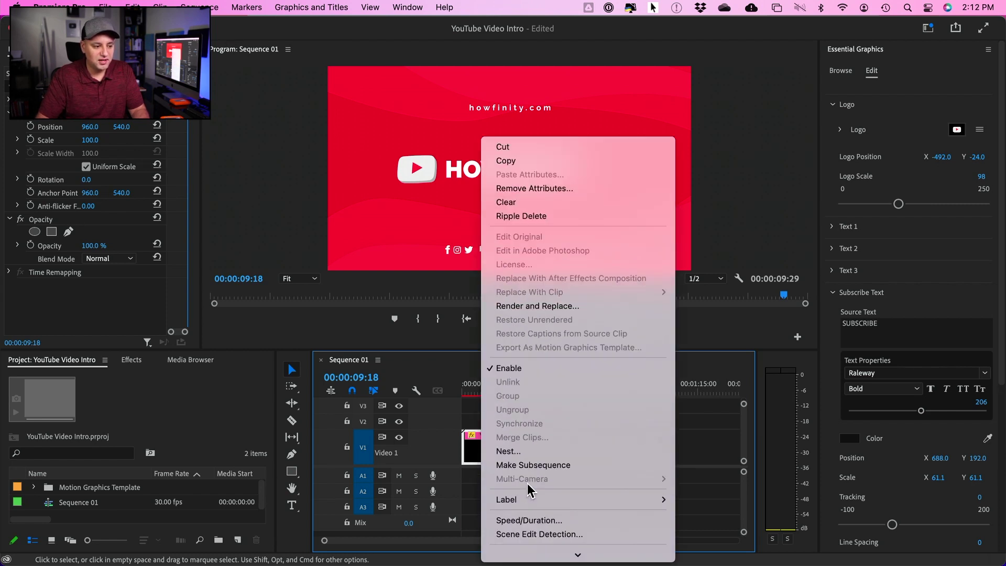
scroll(527, 492, "down", 2)
left_click(523, 435)
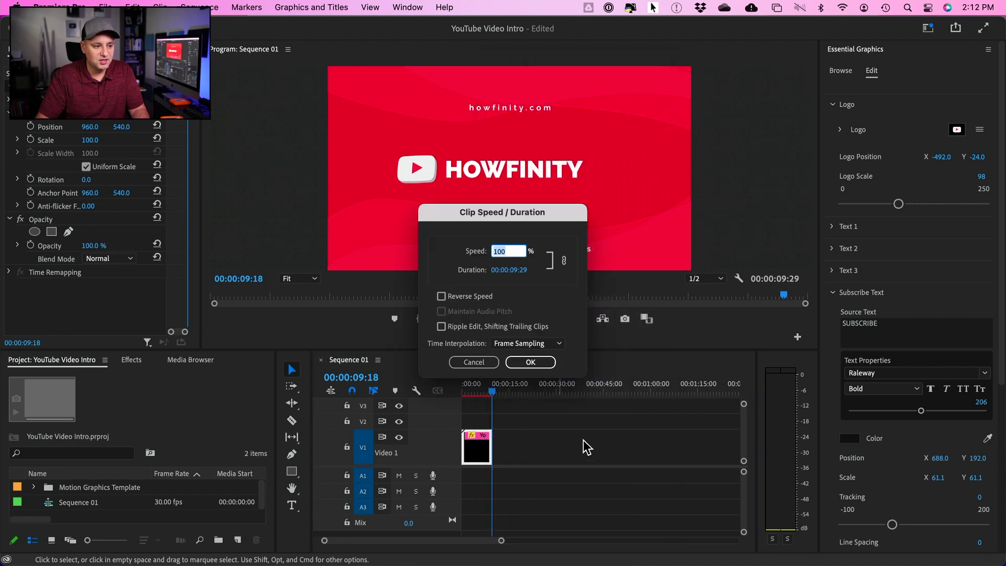
type("2")
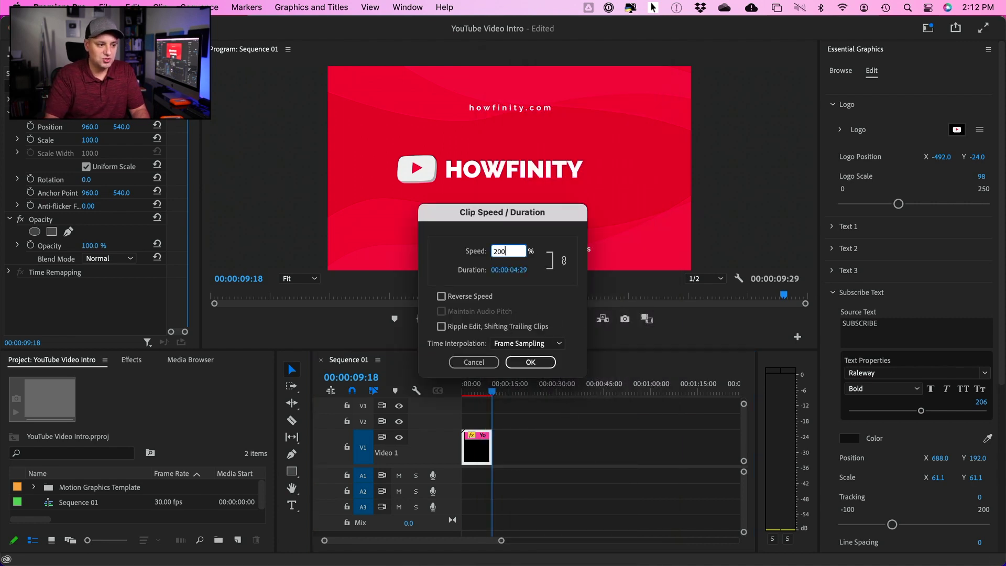
type("00")
left_click(524, 361)
left_click(472, 392)
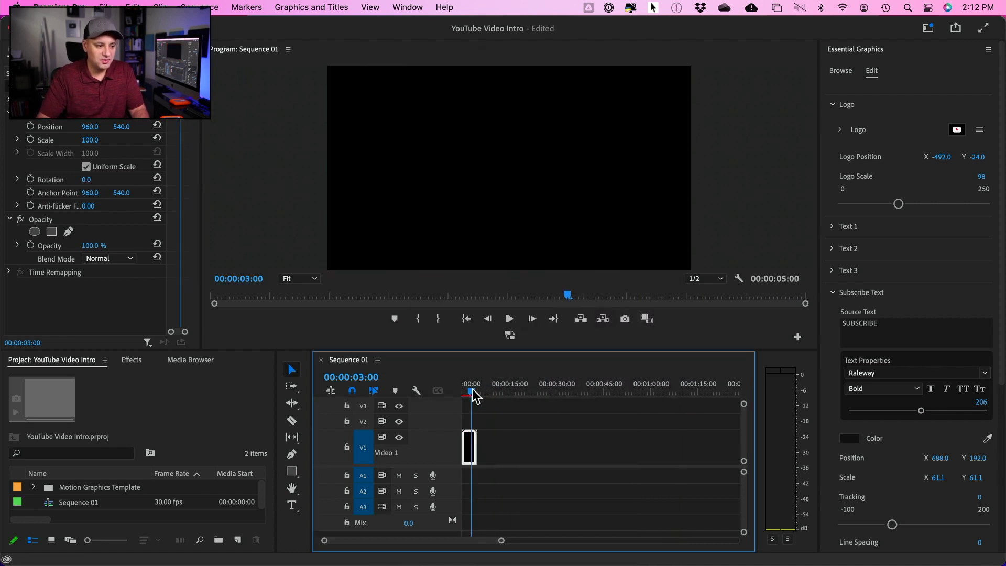
key("Home")
Step: Play the double-speed HOWFINITY intro from the start of the sequence
key("space")
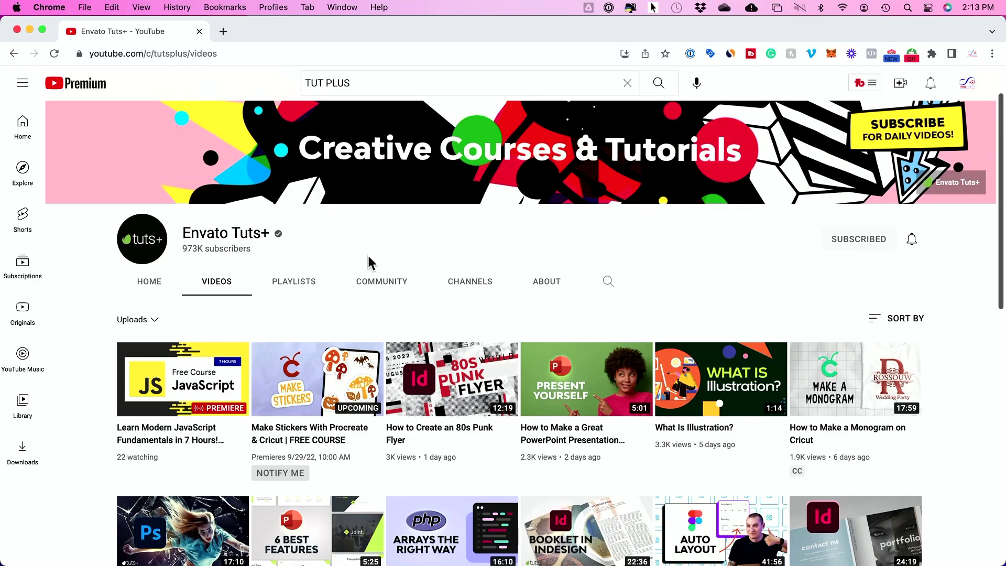
Step: Sort the Envato Tuts+ channel videos by Most popular and scroll through the results
left_click(902, 321)
left_click(883, 352)
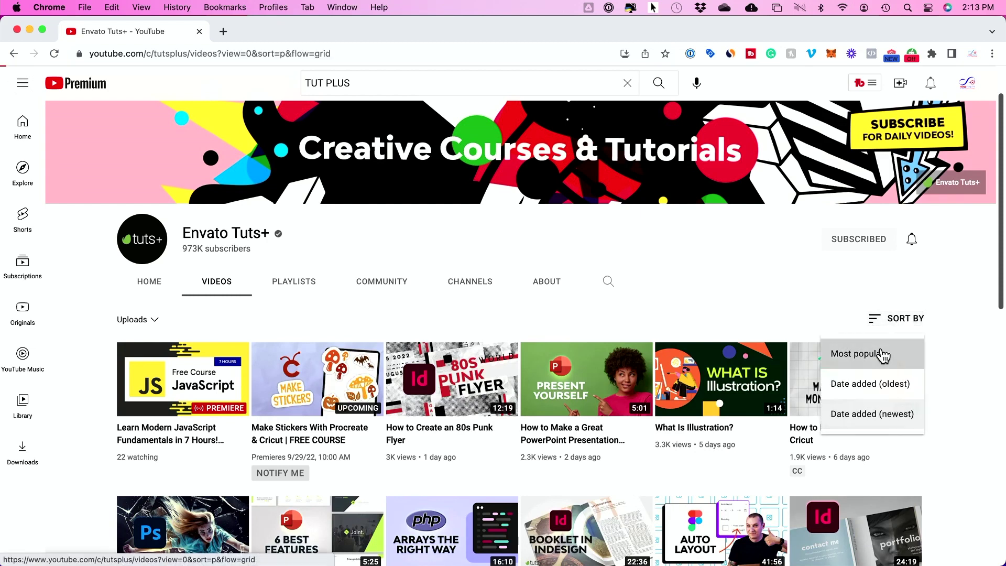
scroll(108, 426, "down", 3)
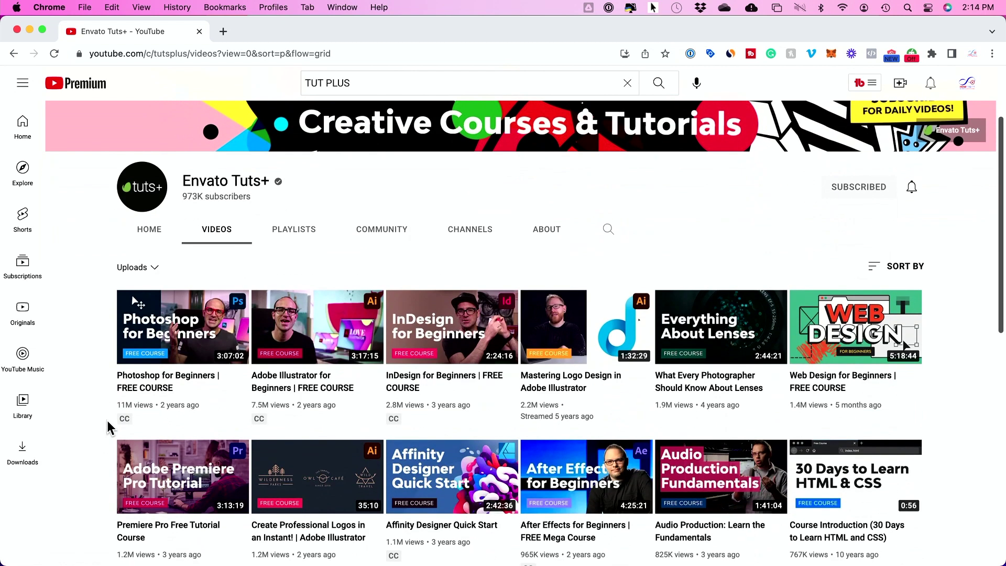
scroll(107, 420, "down", 1)
scroll(109, 427, "down", 1)
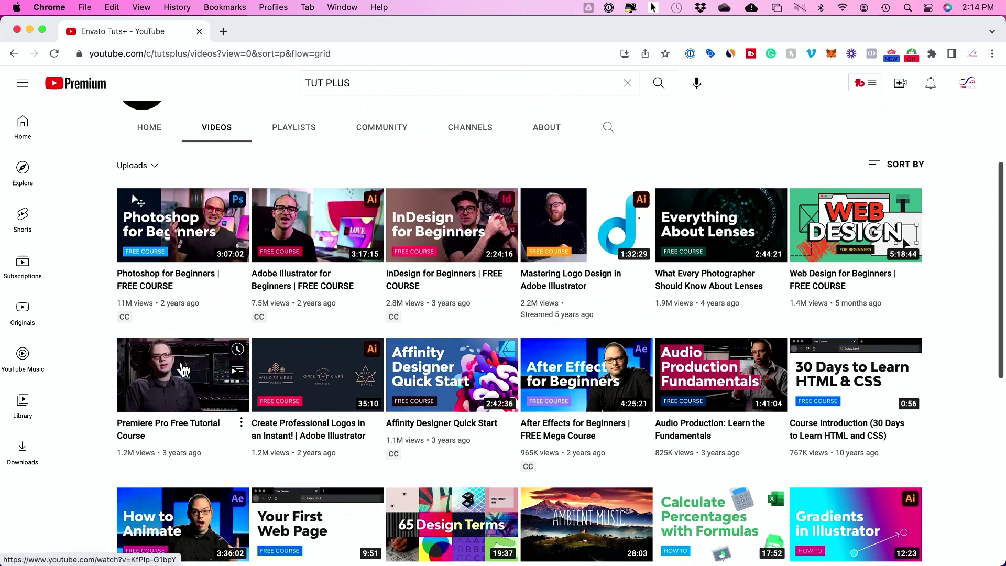
scroll(91, 379, "down", 2)
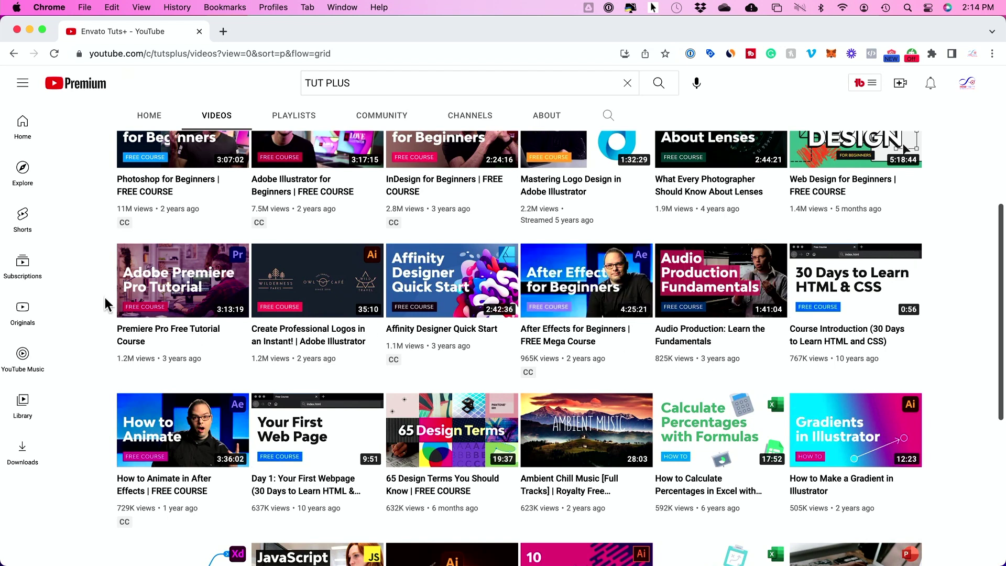
scroll(105, 297, "up", 5)
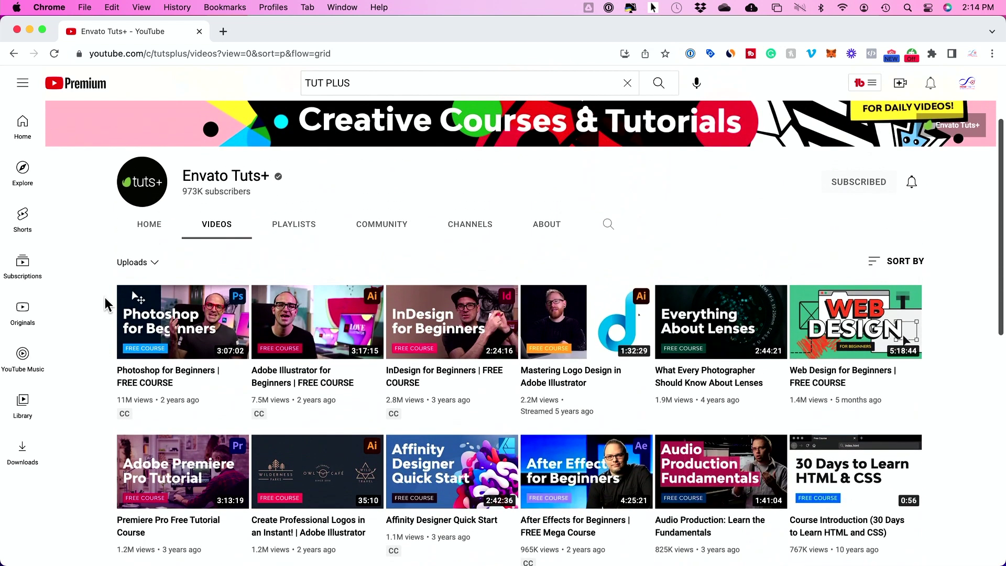